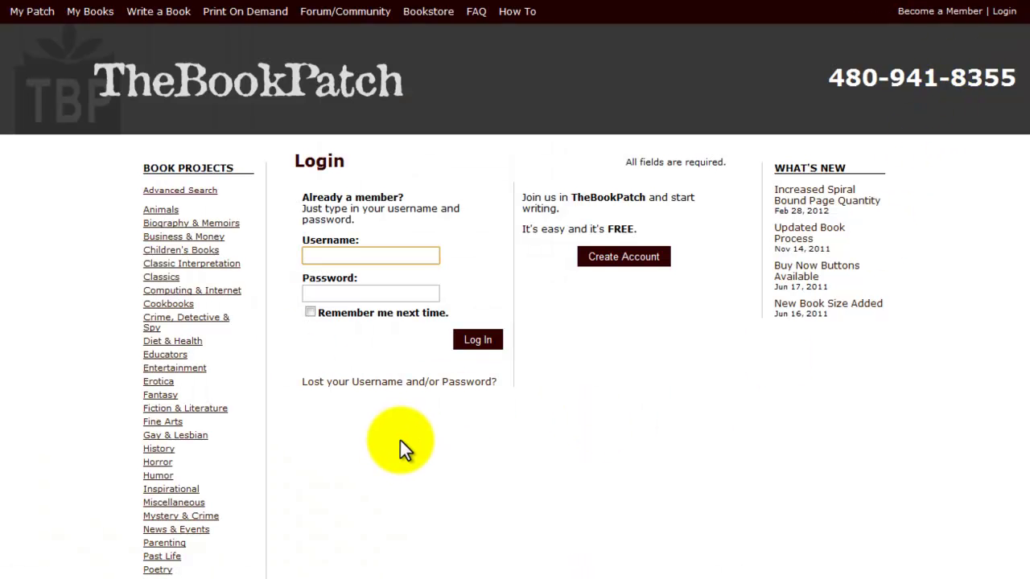
# Step: Sign in to the TheBookPatch member account with the username and password
pyautogui.write('vo')
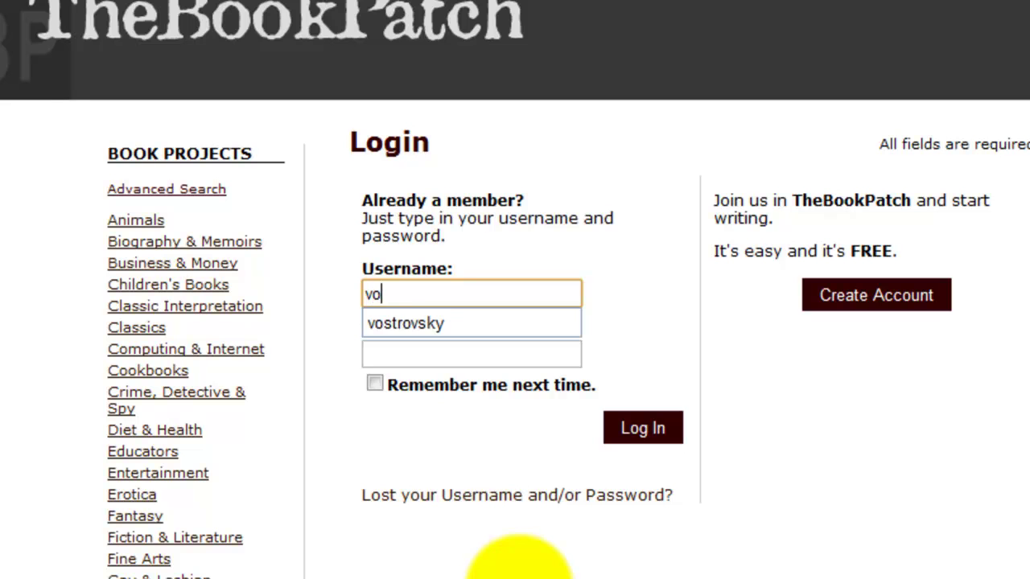
pyautogui.write('strovsky')
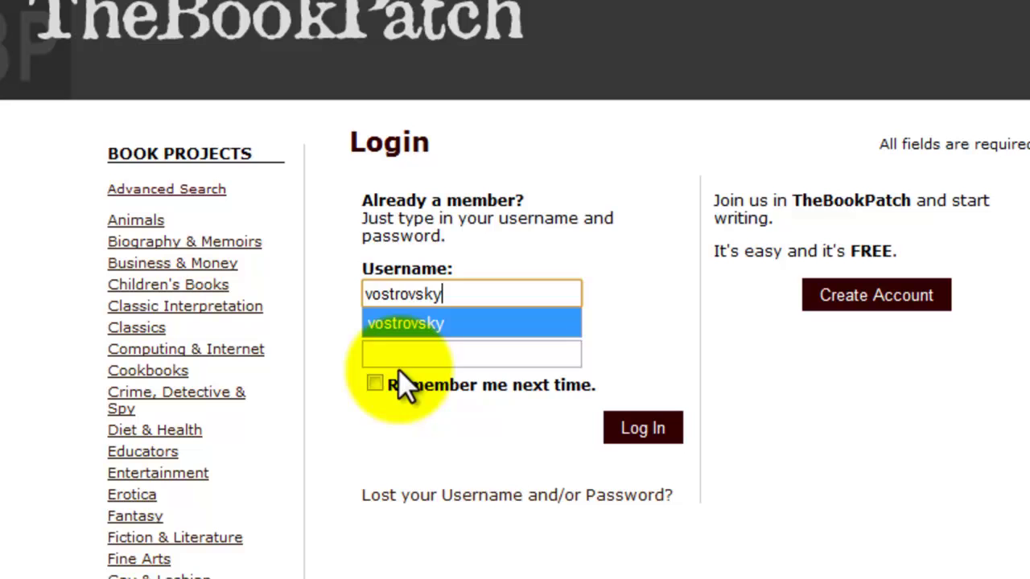
pyautogui.click(378, 351)
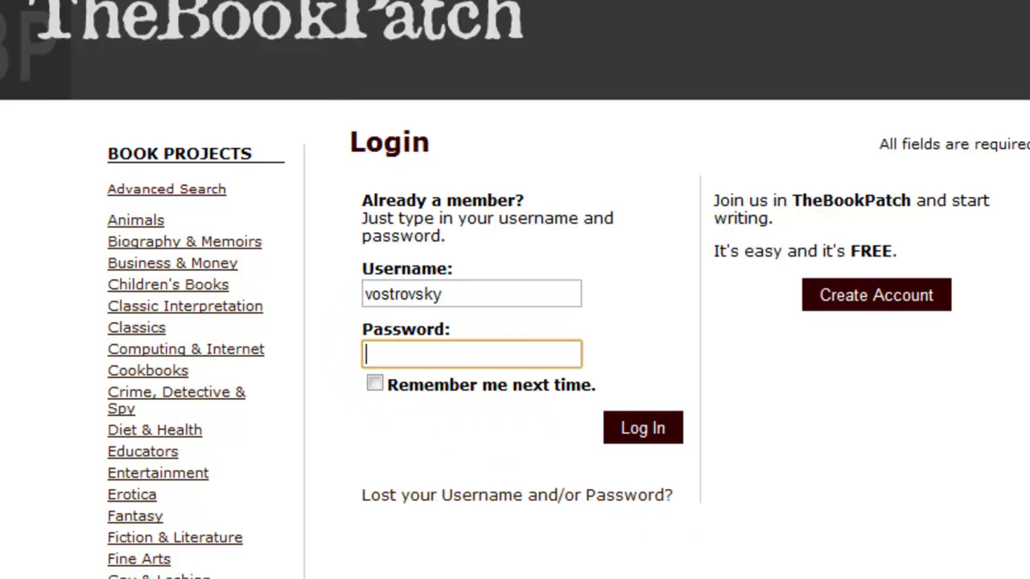
pyautogui.write('••••••••')
pyautogui.click(648, 425)
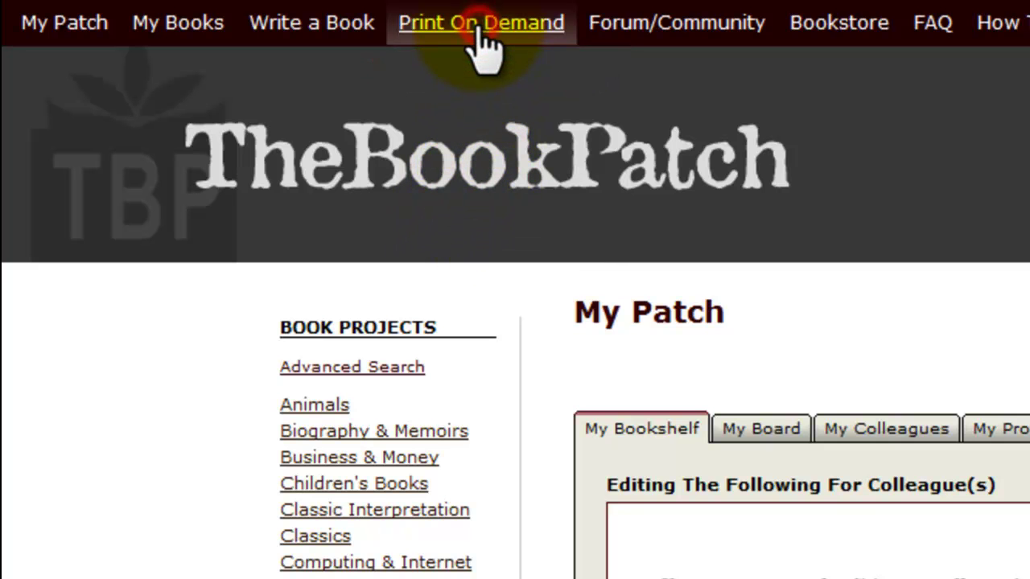
# Step: Start a new book from the Print On Demand section's Get Started button
pyautogui.click(479, 25)
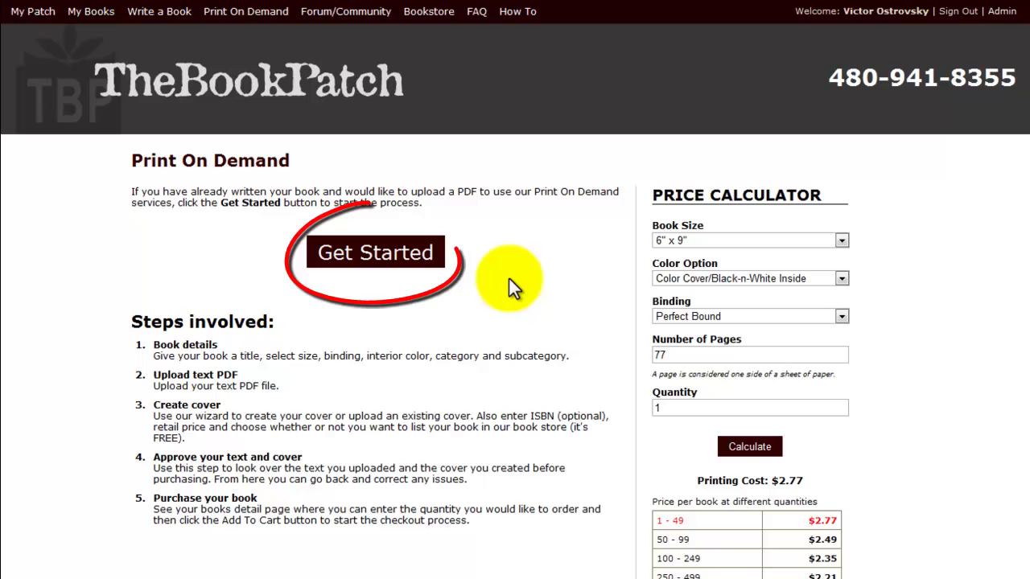
pyautogui.click(364, 253)
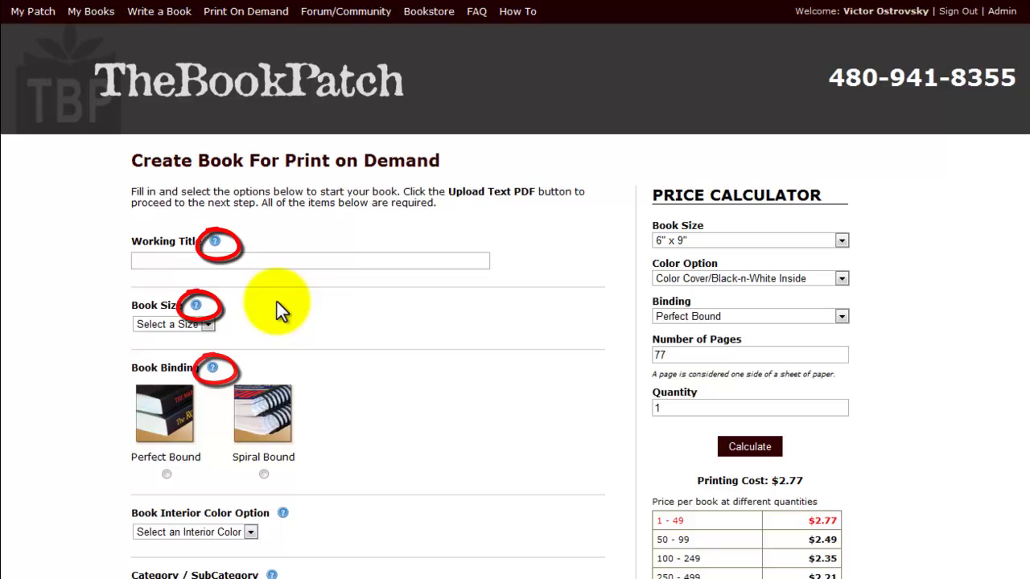
pyautogui.moveTo(216, 242)
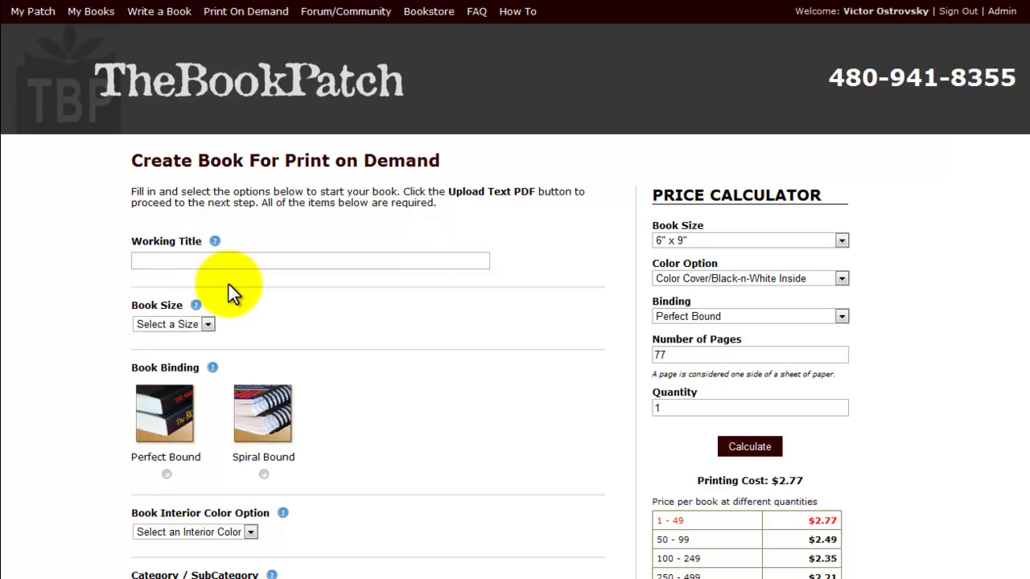
# Step: Enter the working title 'My First Book' and choose the 6" x 9" book size
pyautogui.click(151, 264)
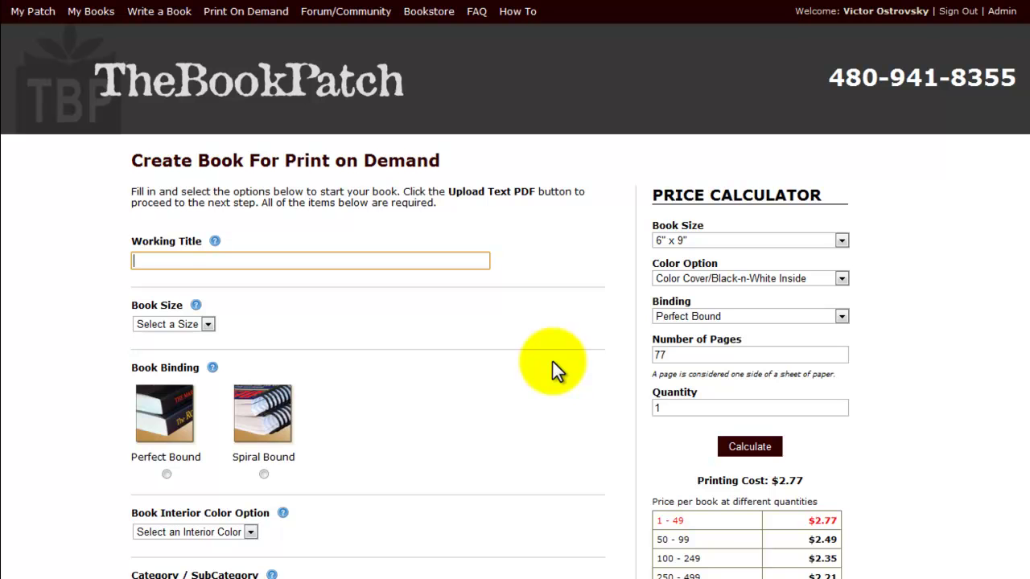
pyautogui.write('My Fir')
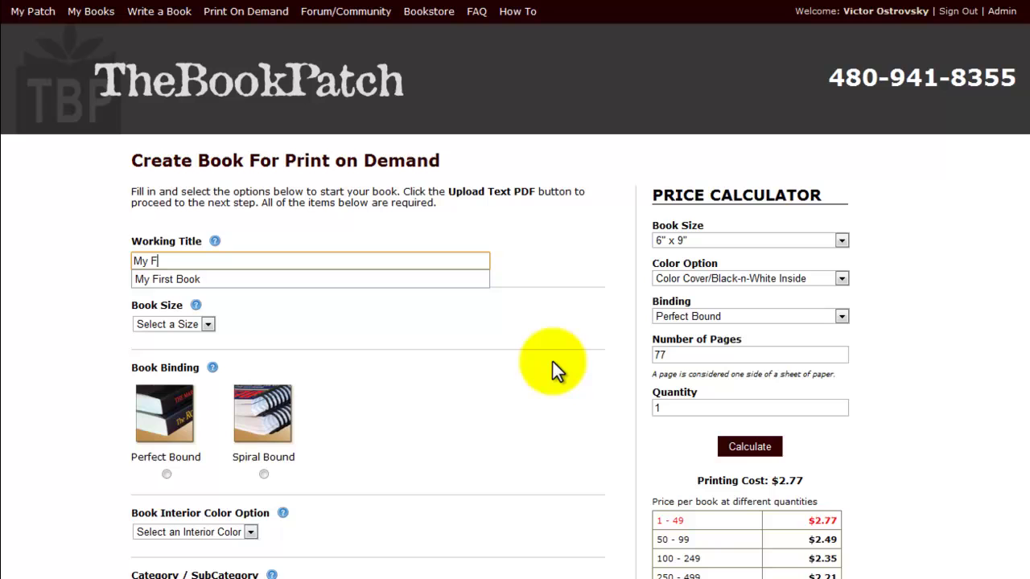
pyautogui.write('st Book')
pyautogui.click(242, 322)
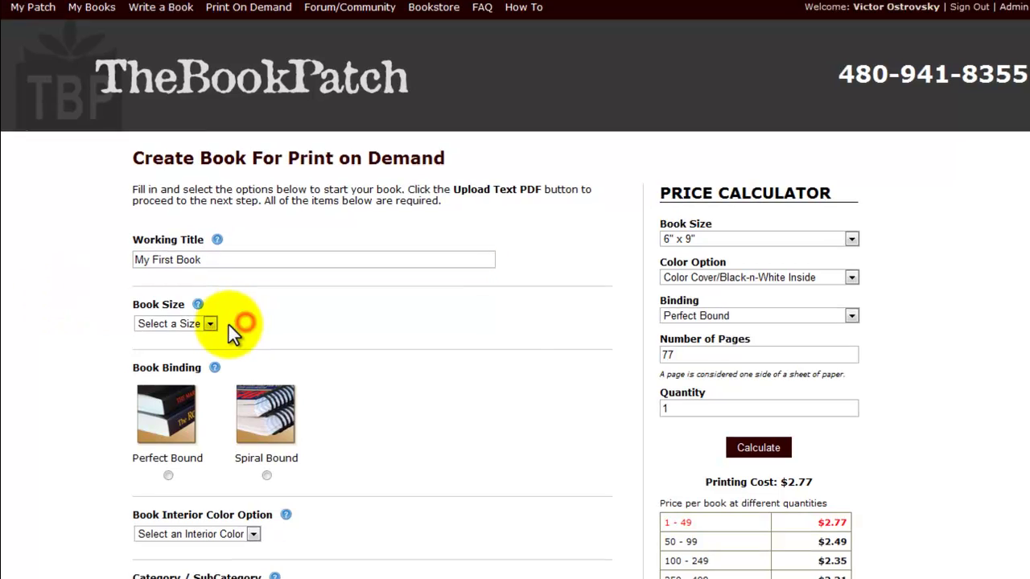
pyautogui.click(210, 323)
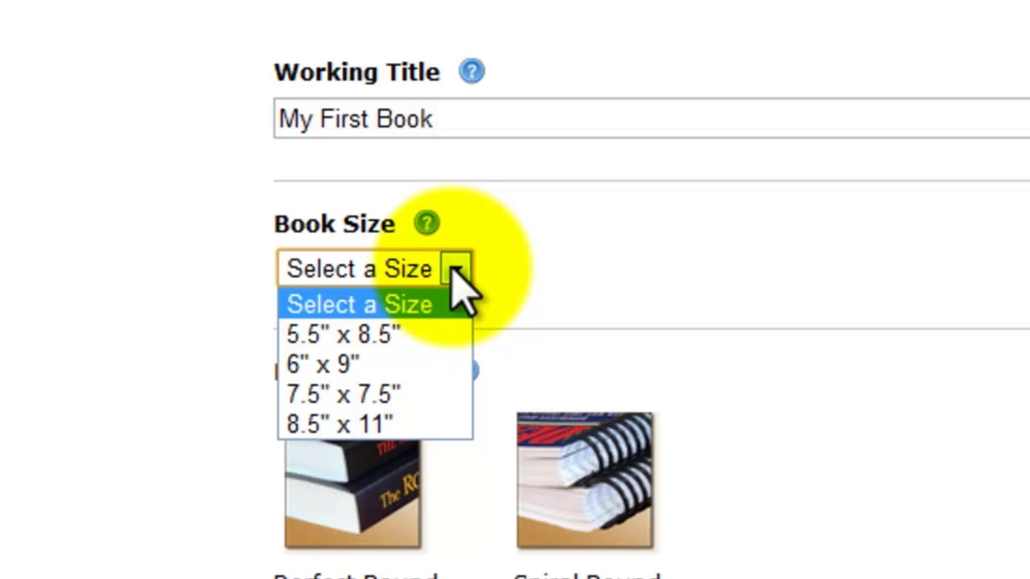
pyautogui.click(364, 367)
pyautogui.scroll(-3, 896, 402)
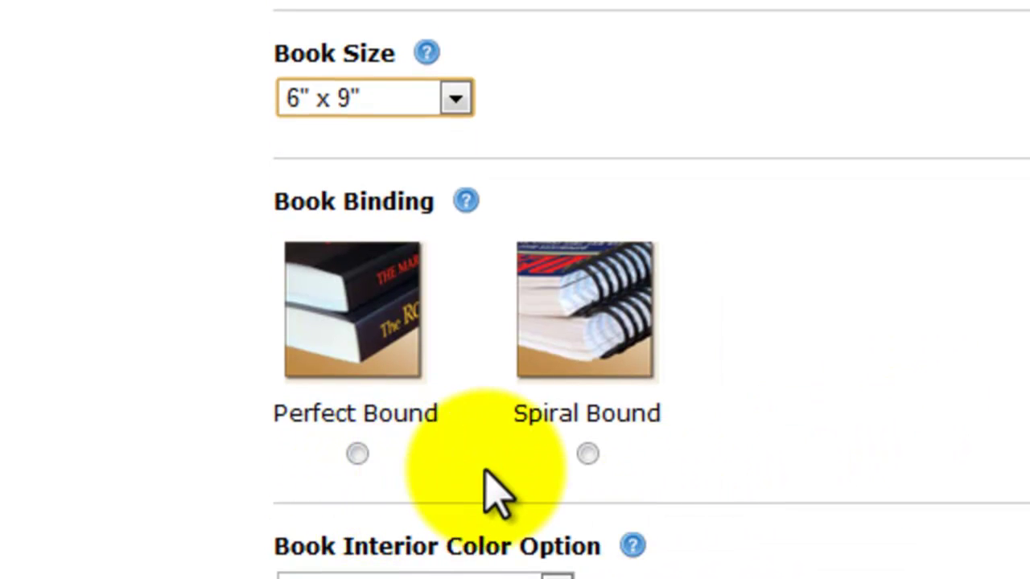
# Step: Choose Perfect Bound binding and a Black and White interior color
pyautogui.click(359, 456)
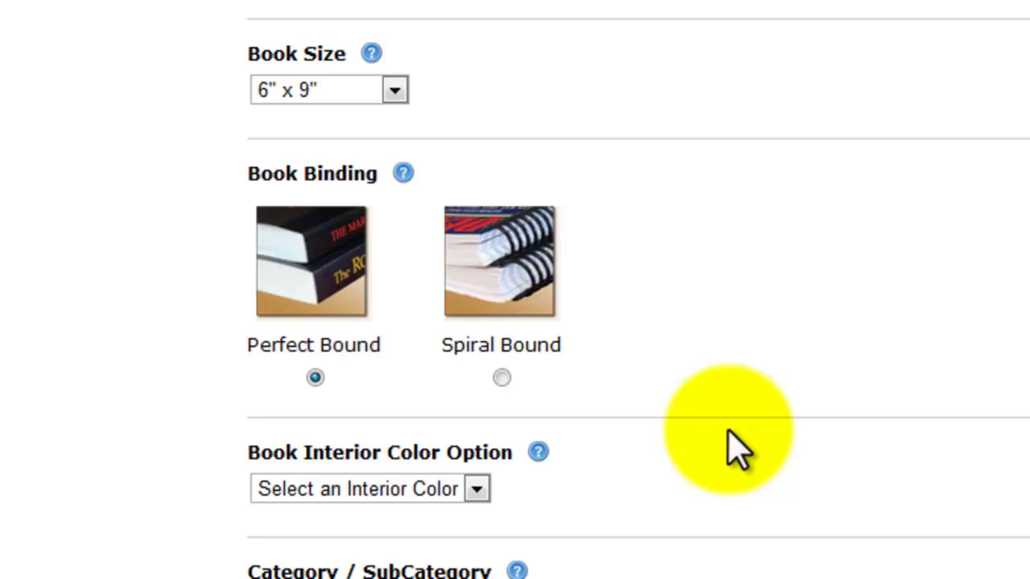
pyautogui.scroll(-3, 724, 563)
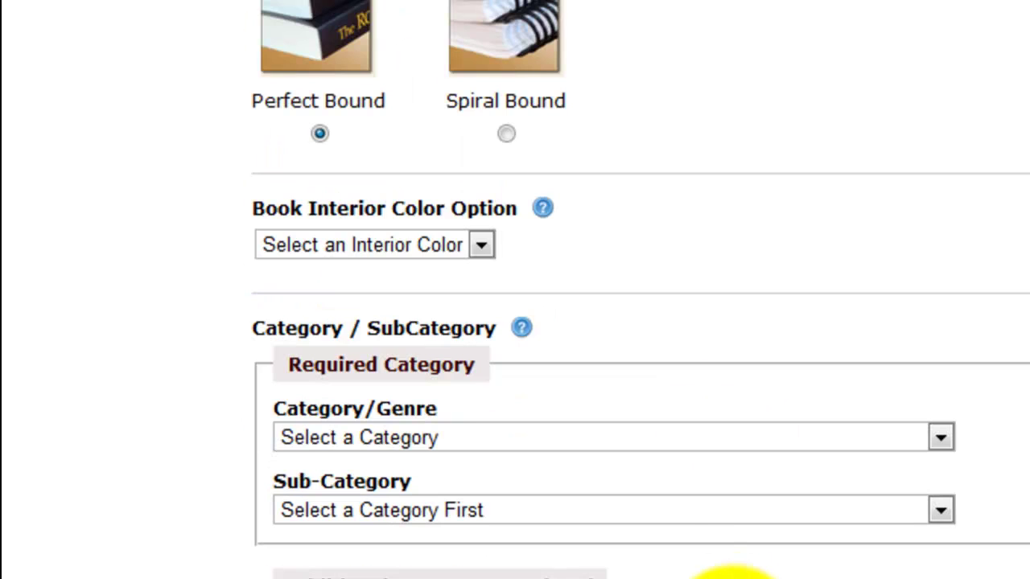
pyautogui.click(483, 245)
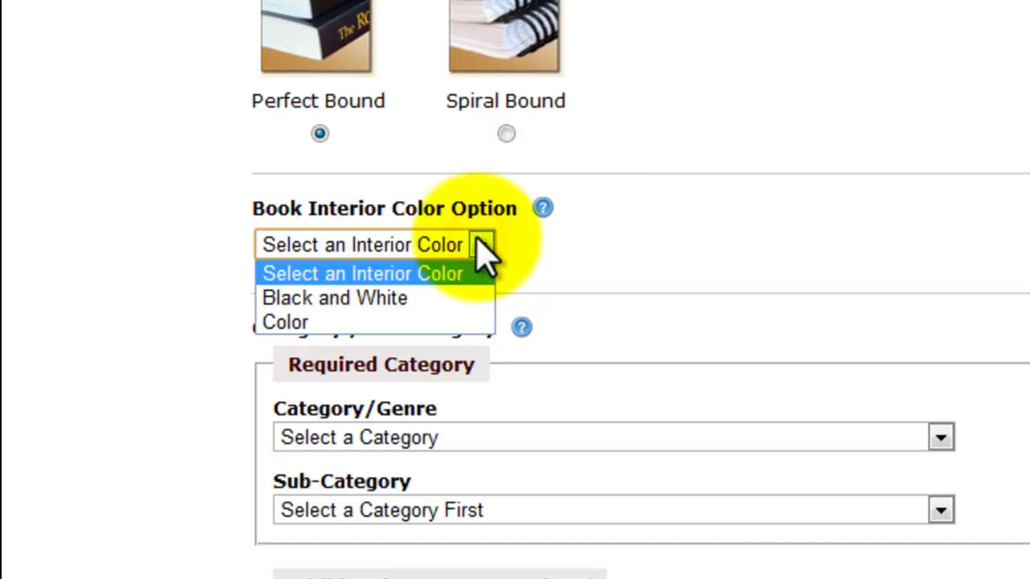
pyautogui.click(415, 299)
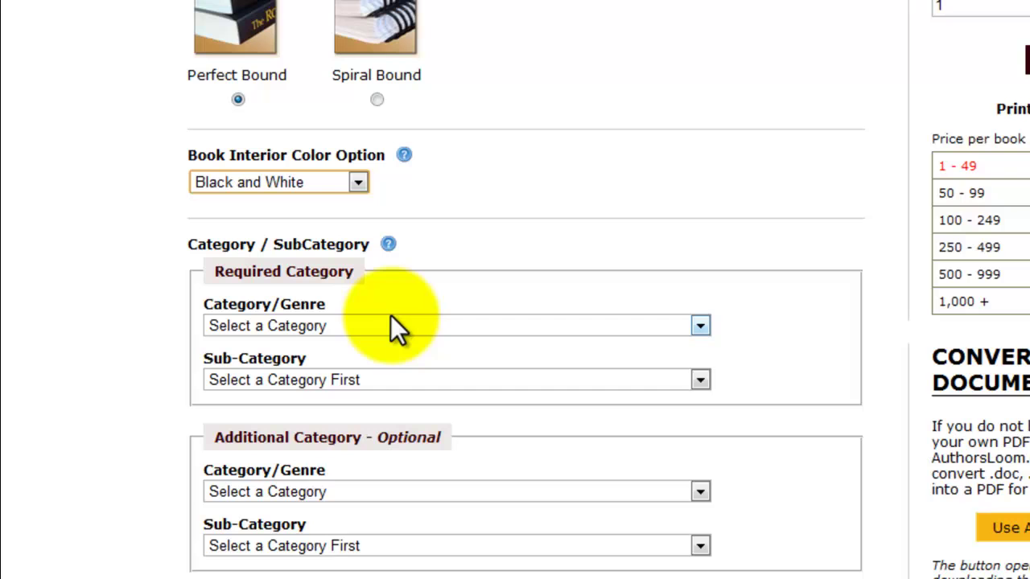
# Step: Set the category to Biography & Memoirs and the sub-category to Authors & Writers
pyautogui.click(700, 326)
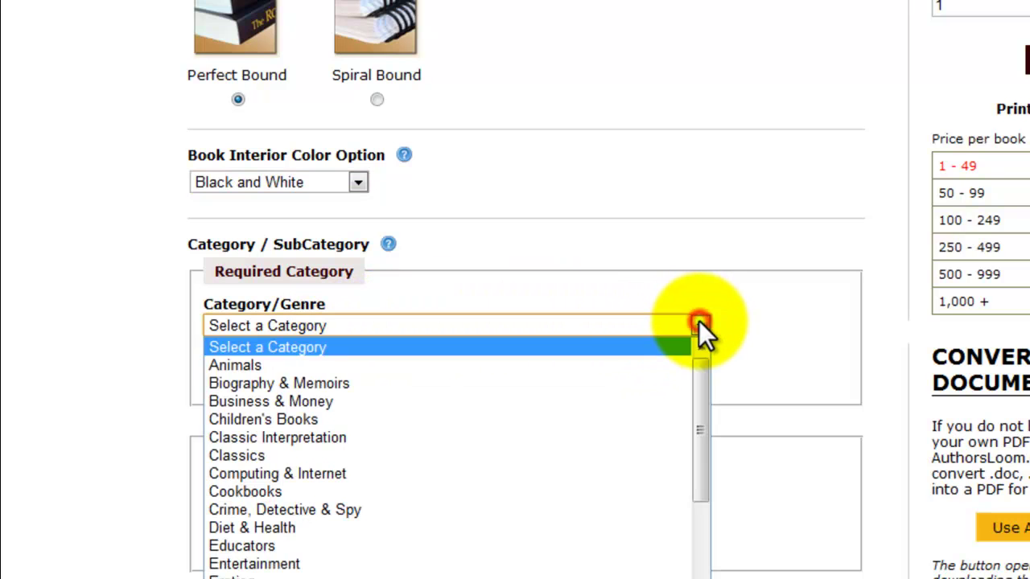
pyautogui.click(300, 384)
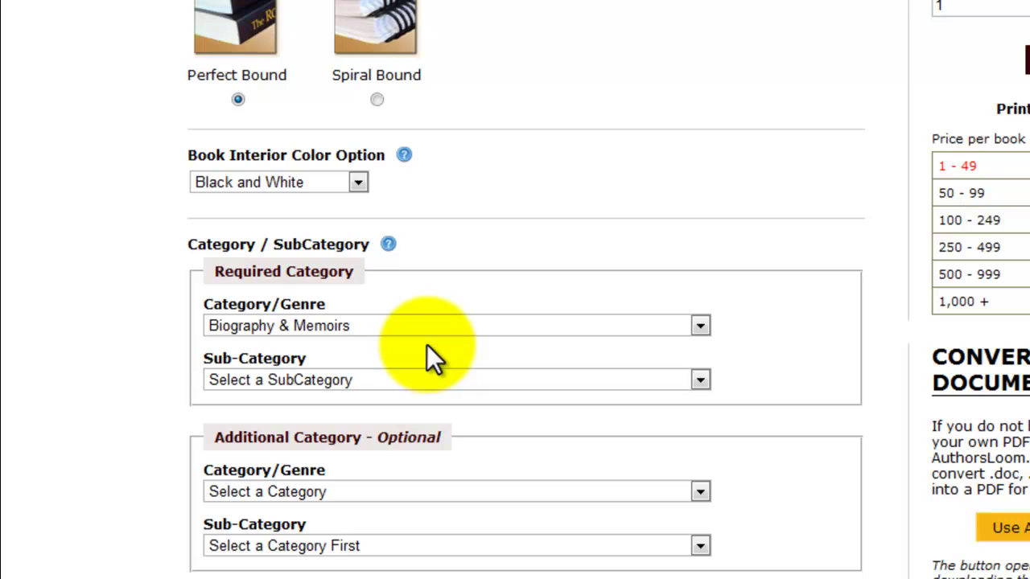
pyautogui.click(699, 380)
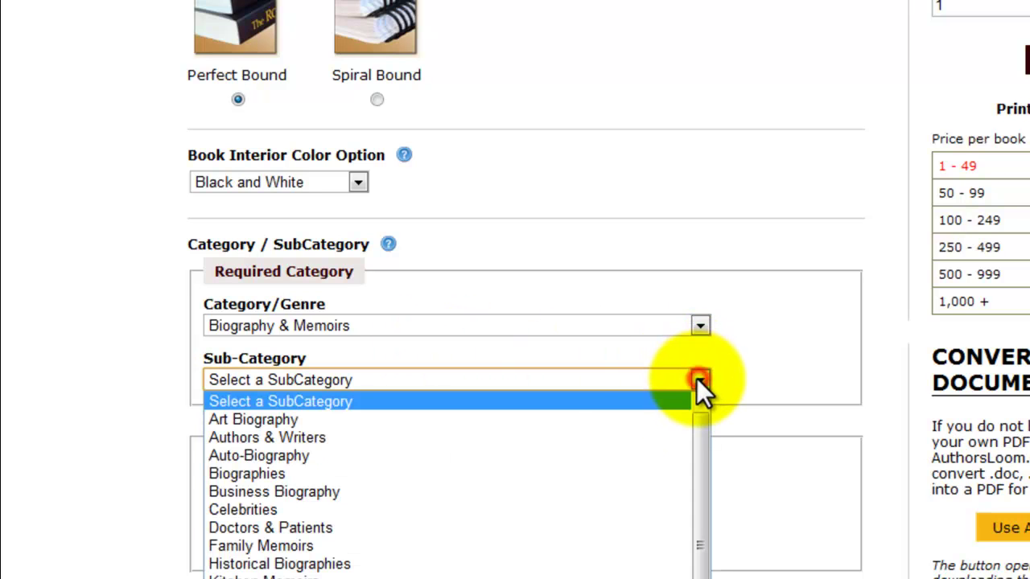
pyautogui.click(312, 439)
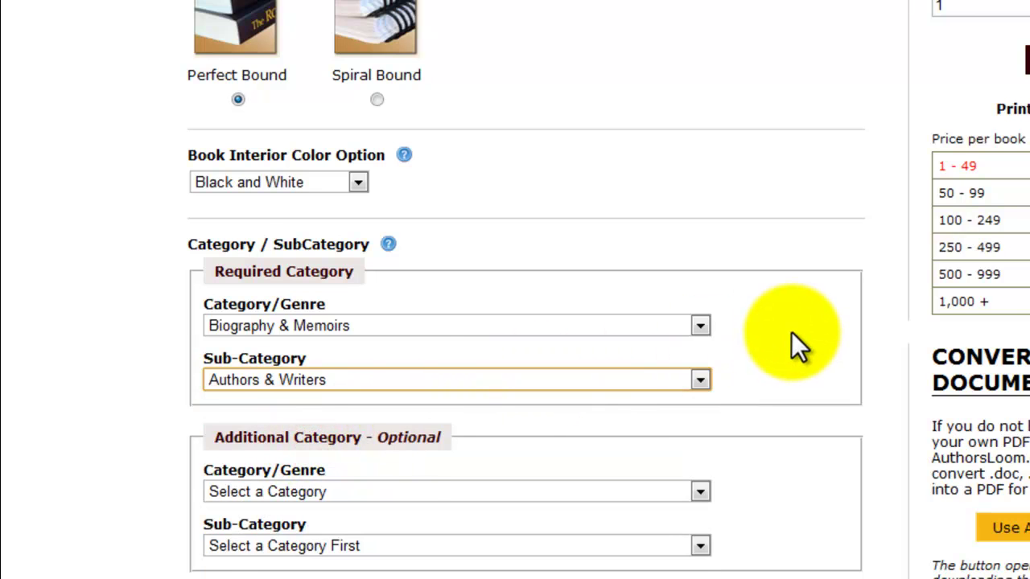
pyautogui.scroll(-1, 793, 334)
pyautogui.scroll(-2, 792, 334)
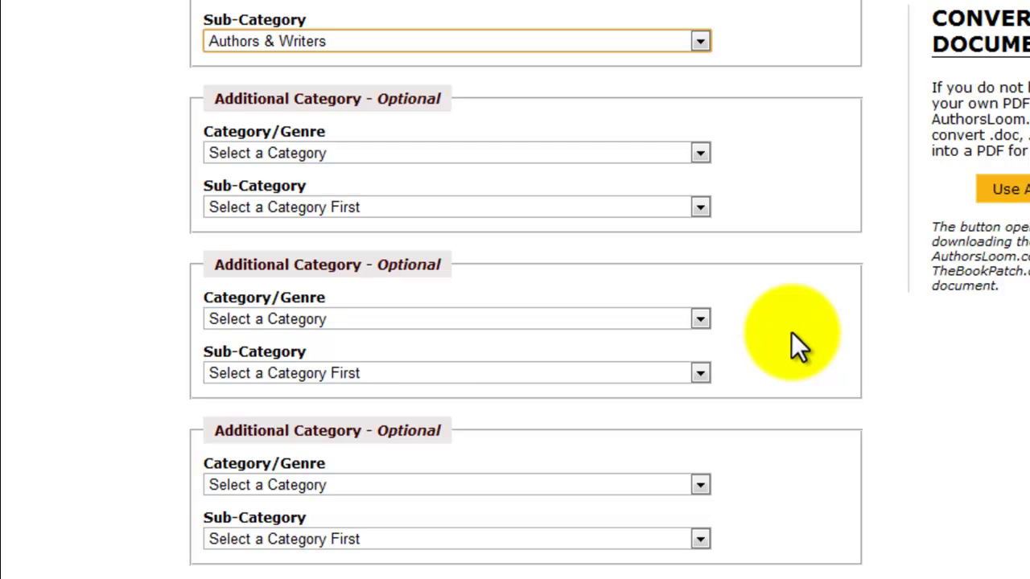
pyautogui.scroll(-2, 789, 334)
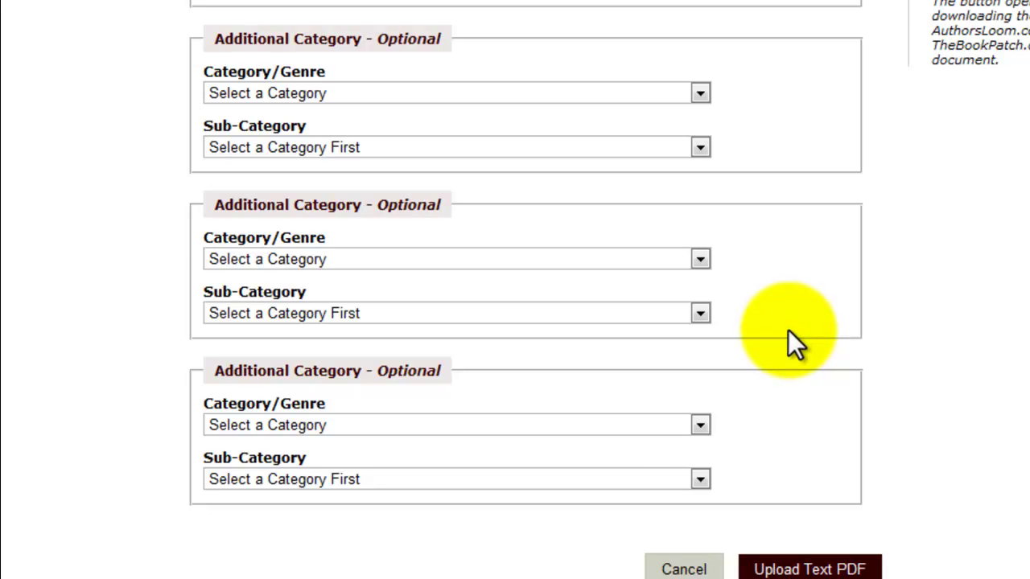
pyautogui.scroll(-3, 787, 331)
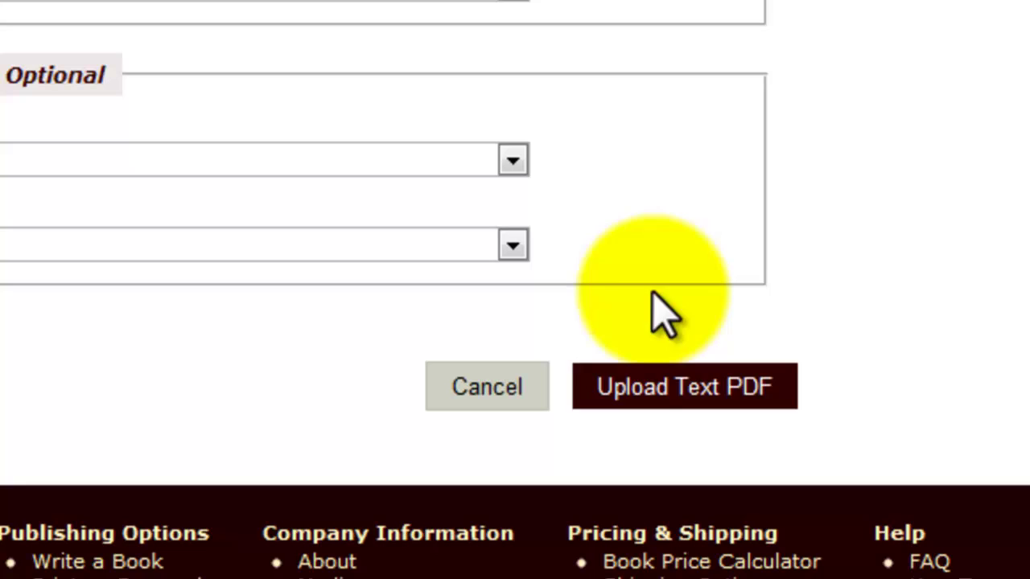
# Step: Save the book details and choose My First Book.pdf as the interior file
pyautogui.click(648, 389)
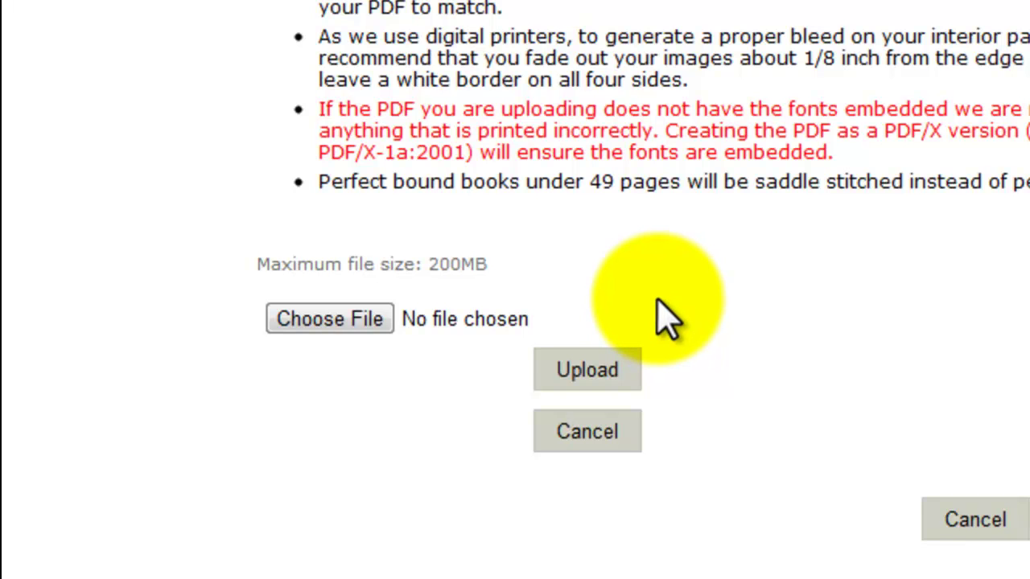
pyautogui.click(307, 326)
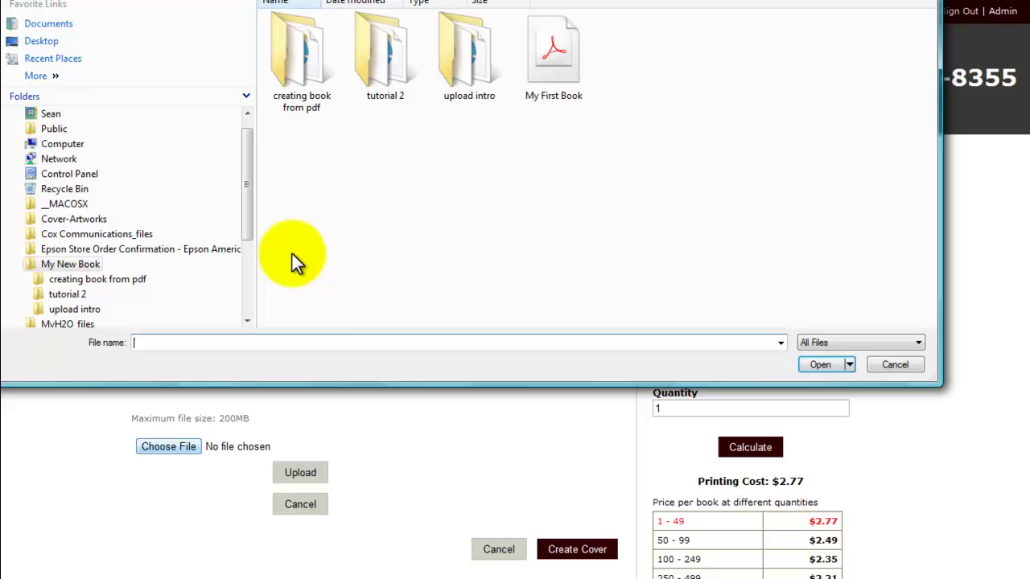
pyautogui.click(552, 67)
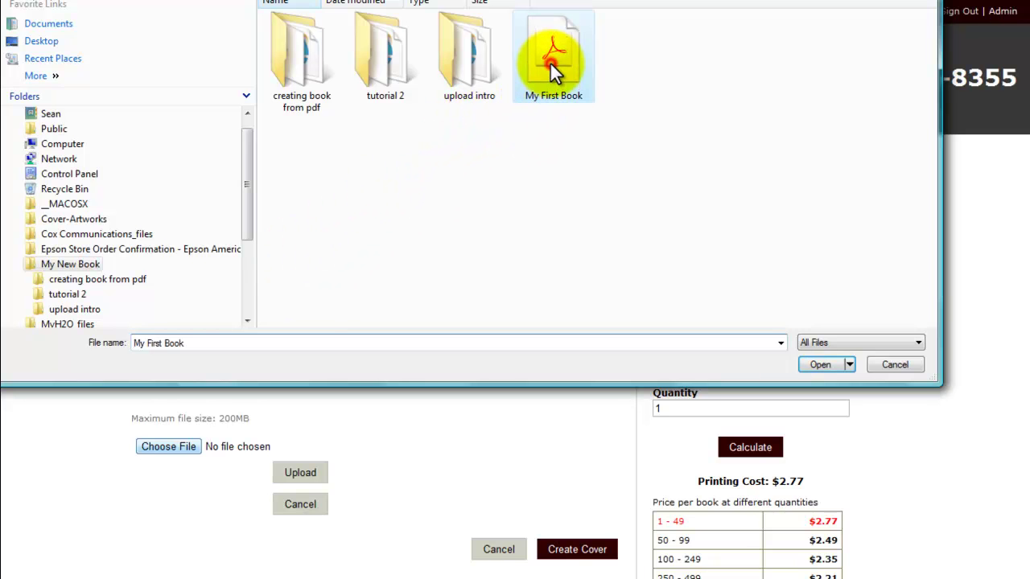
pyautogui.click(814, 366)
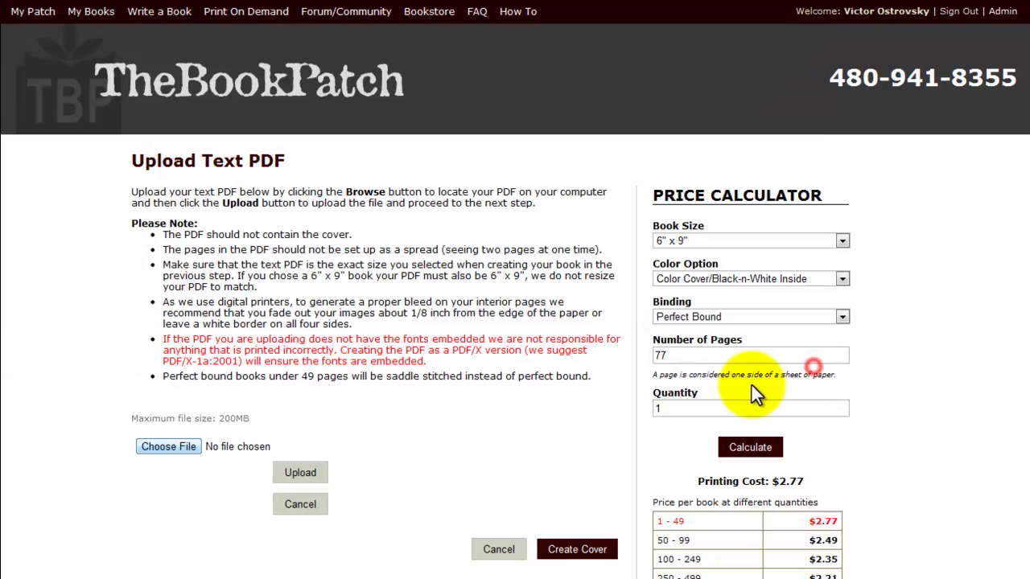
# Step: Upload My First Book.pdf and wait for the success message
pyautogui.click(304, 474)
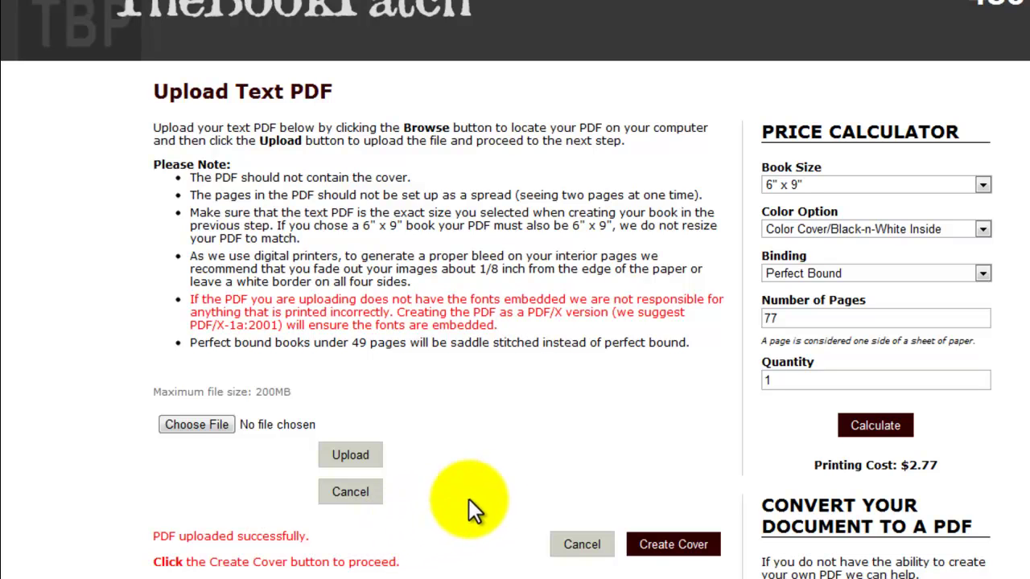
# Step: Open the Create Cover wizard for My First Book
pyautogui.click(679, 545)
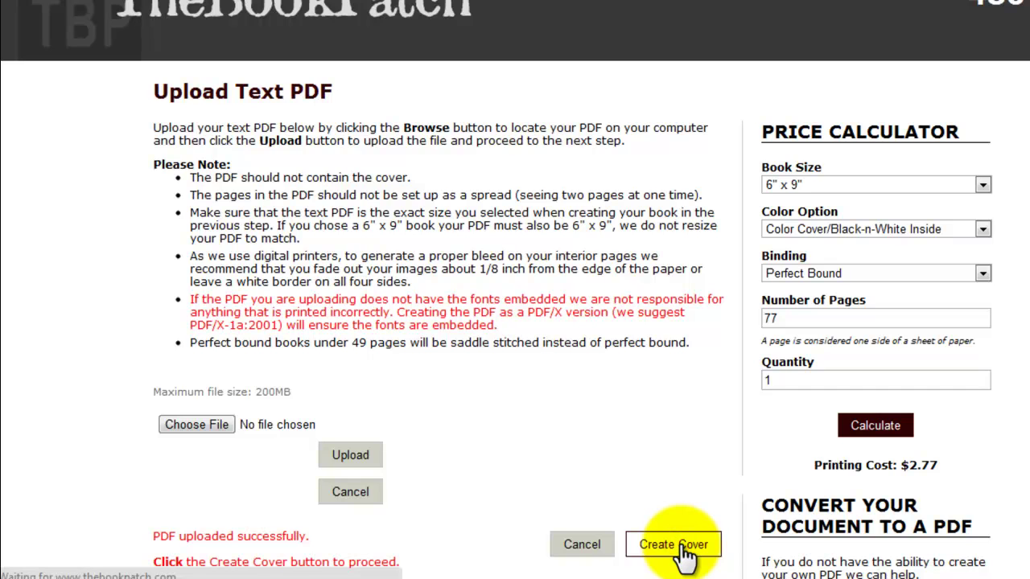